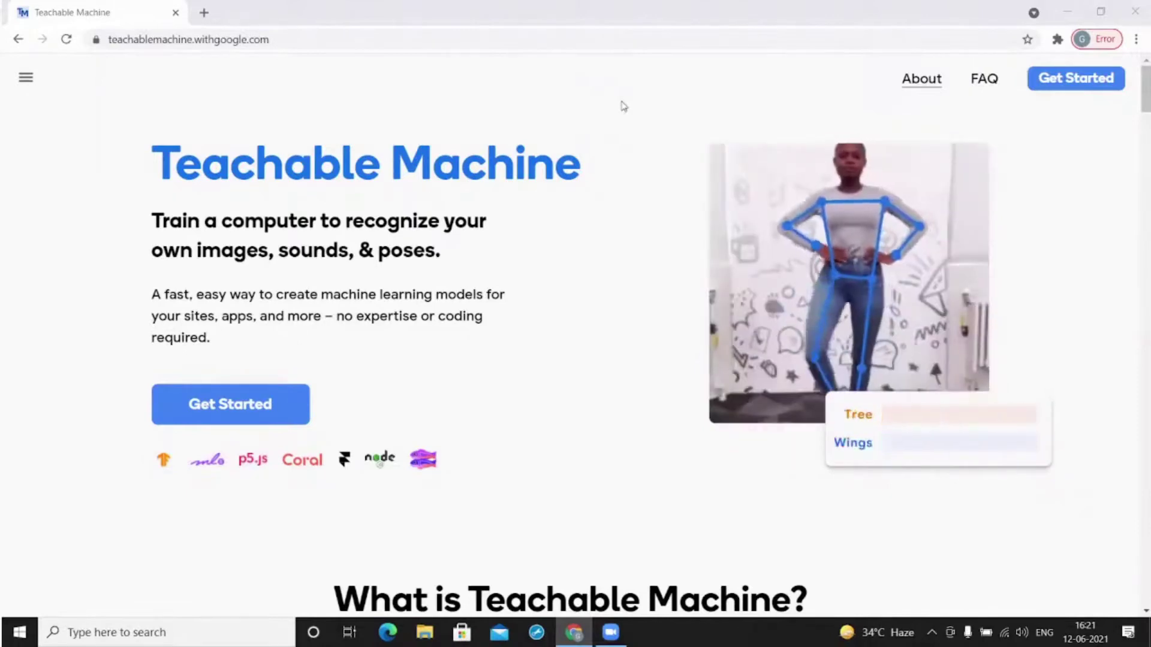
Step: Start a new standard image model project from the Get Started page
click(285, 406)
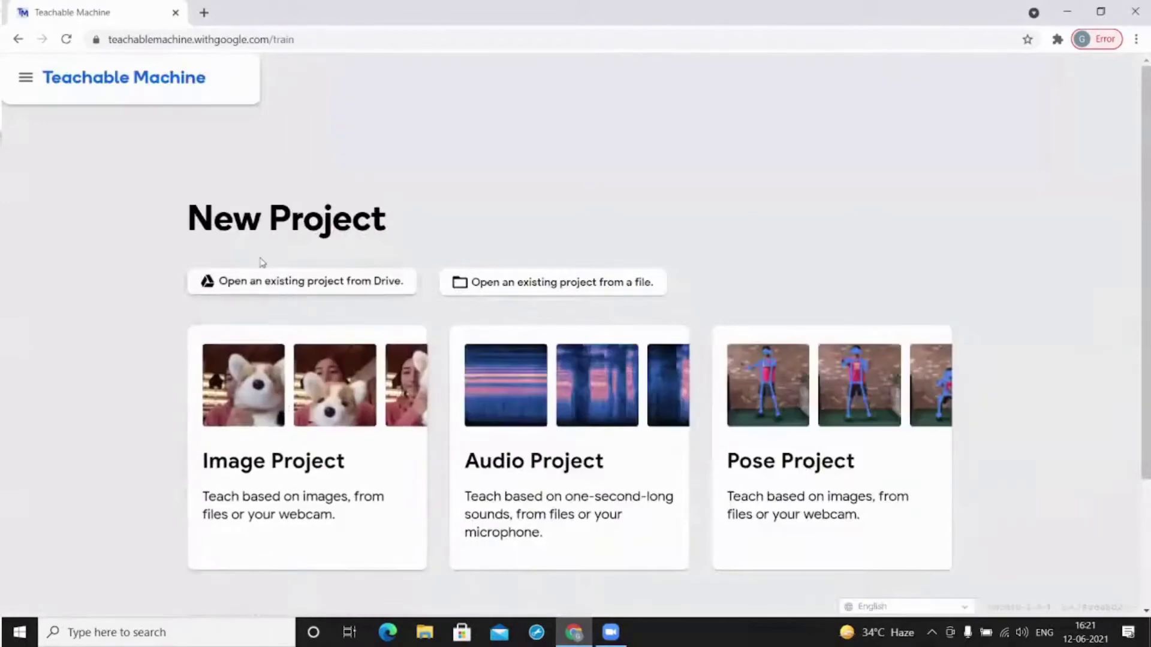
scroll(256, 262, down, 1)
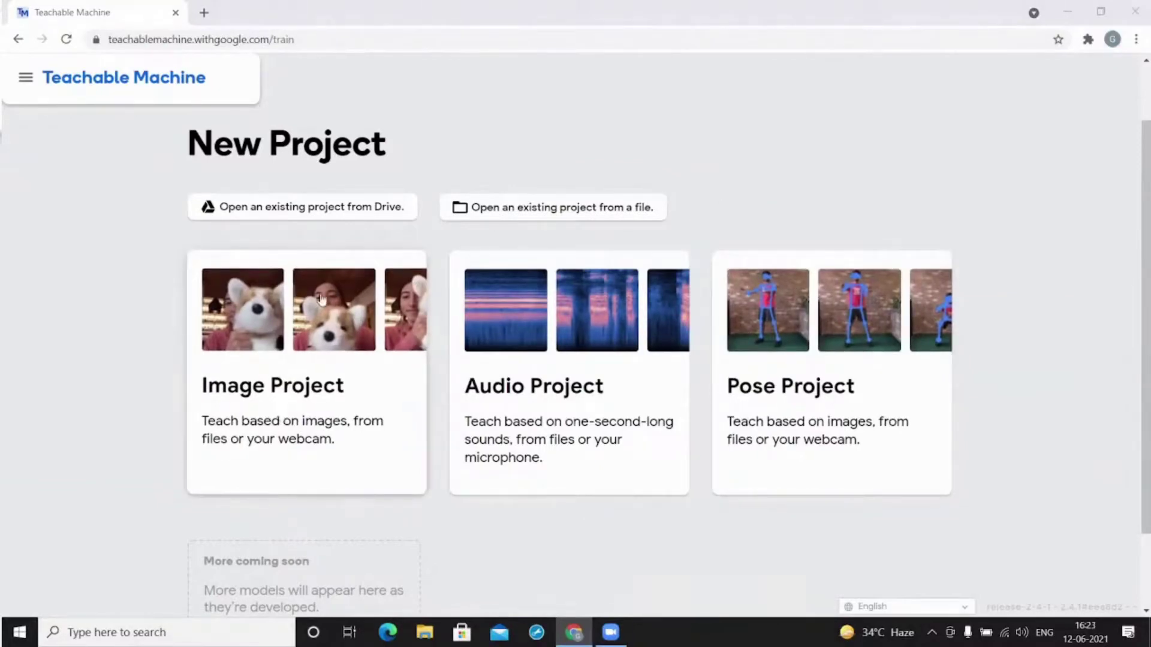
click(321, 298)
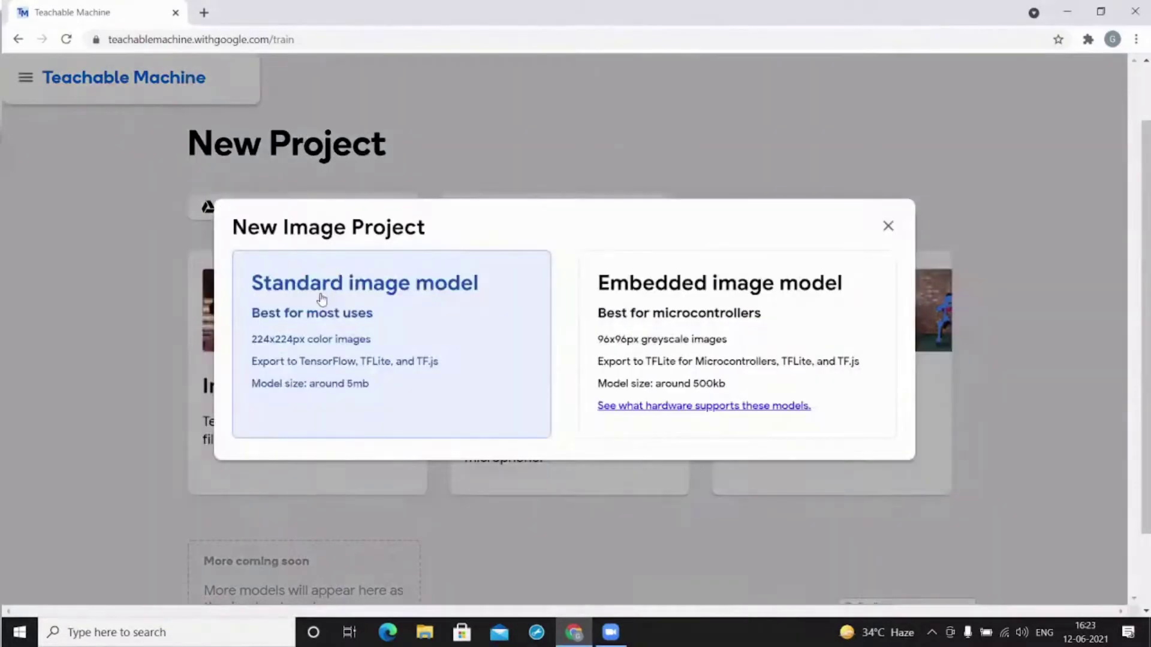
click(321, 298)
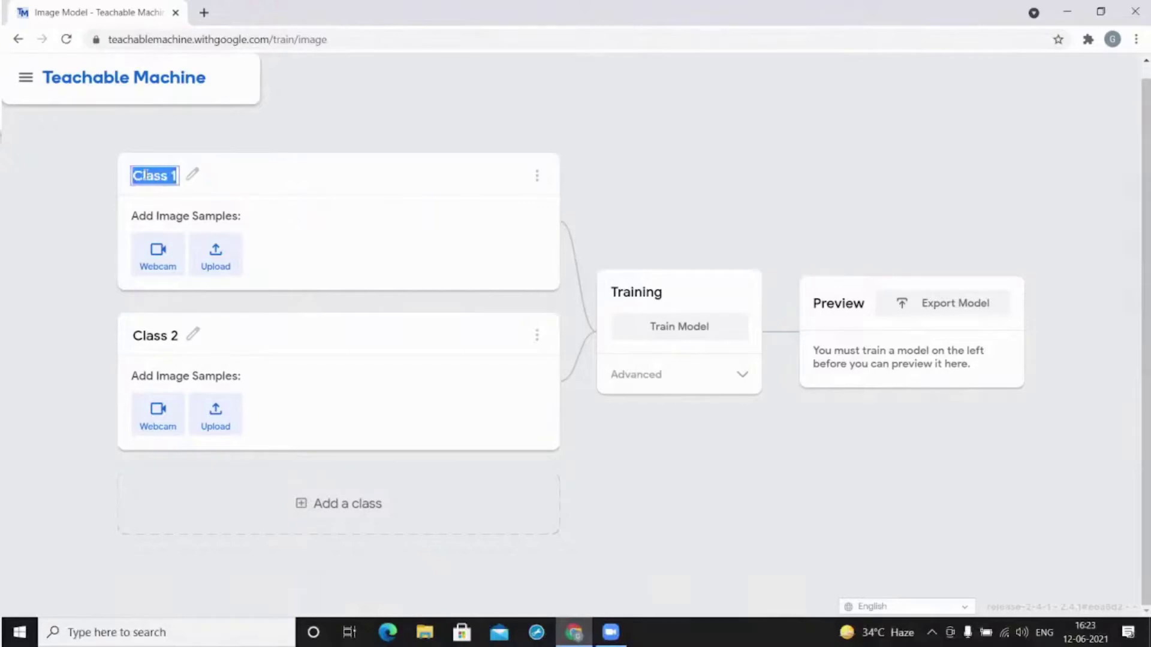
text(screwsriv)
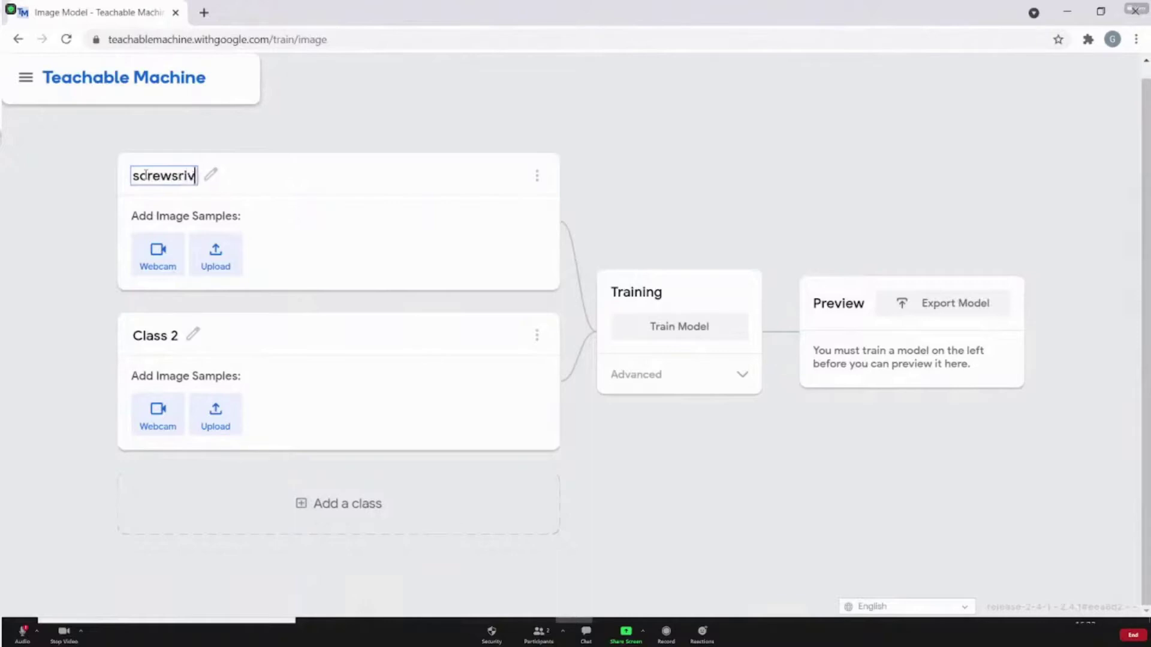
key(BackSpace)
key(BackSpace)
key(BackSpace)
key(BackSpace)
text(driver)
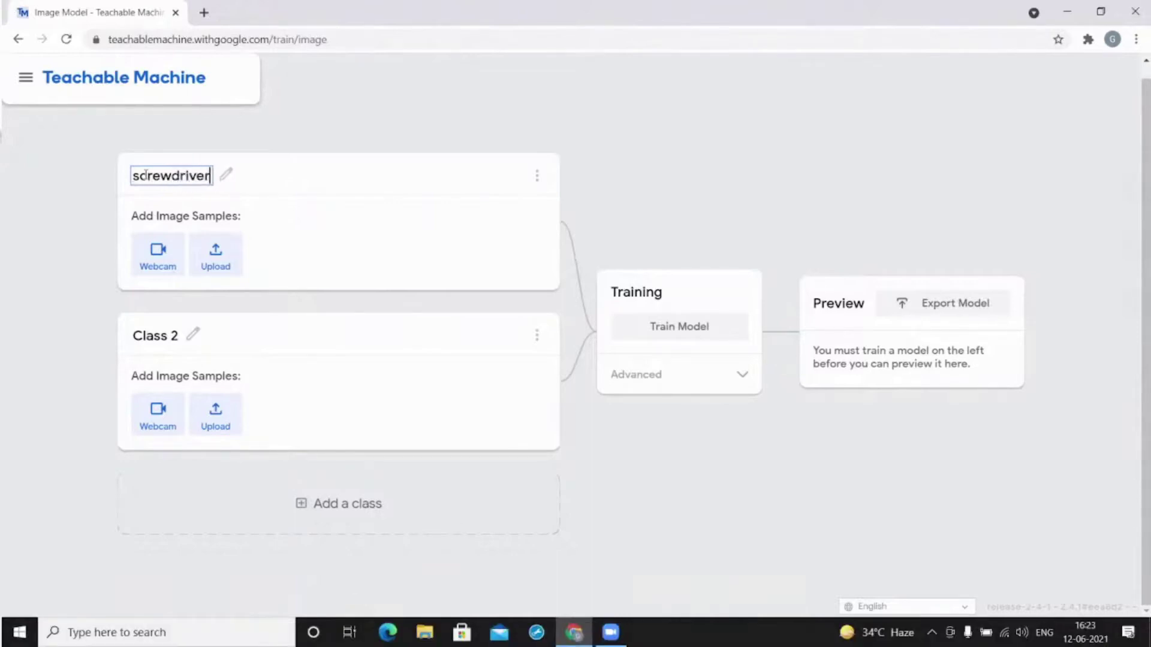
Step: Commit the first class's new name 'screwdriver'
key(Return)
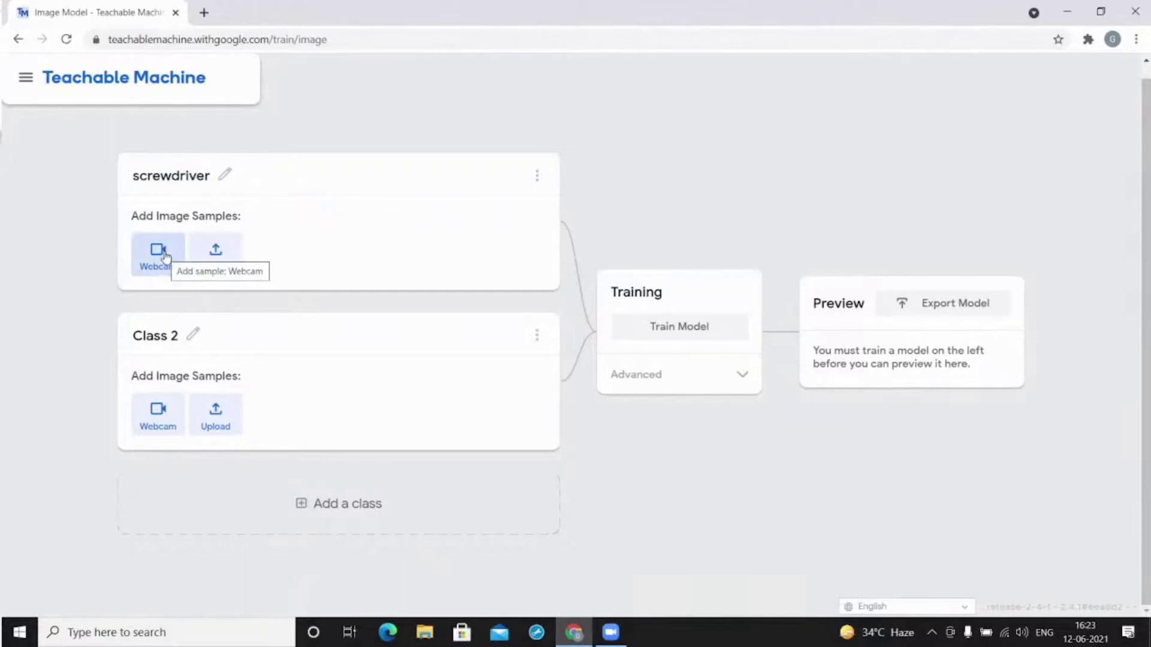
Step: Record webcam image samples for the screwdriver class and the stone class
click(159, 254)
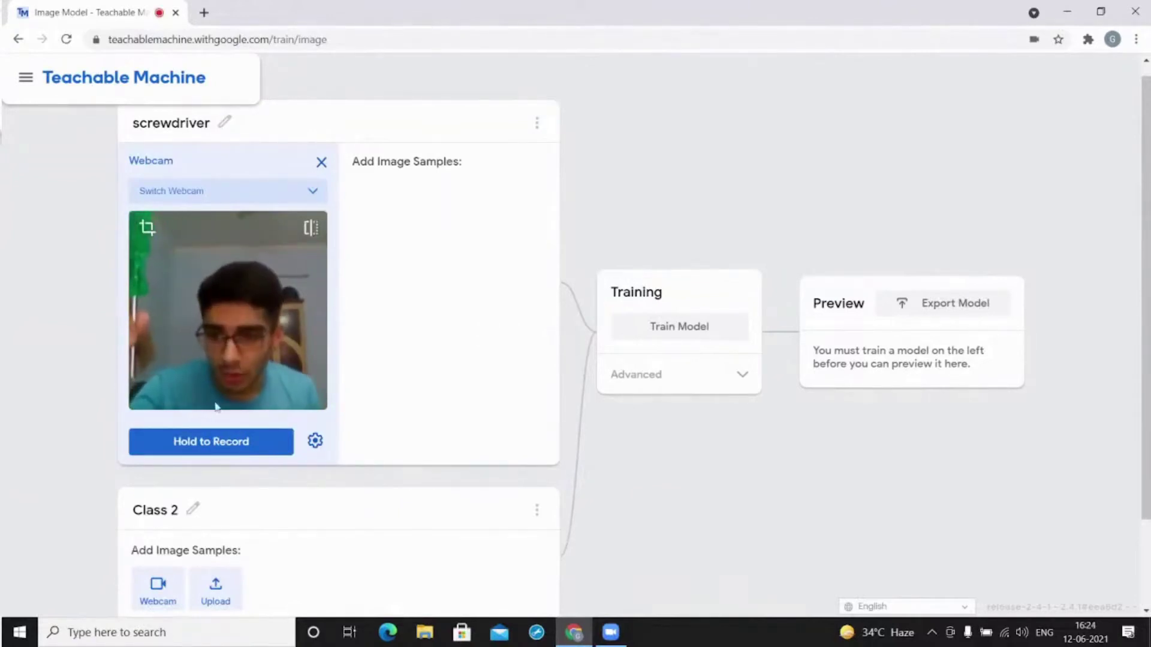
click(214, 443)
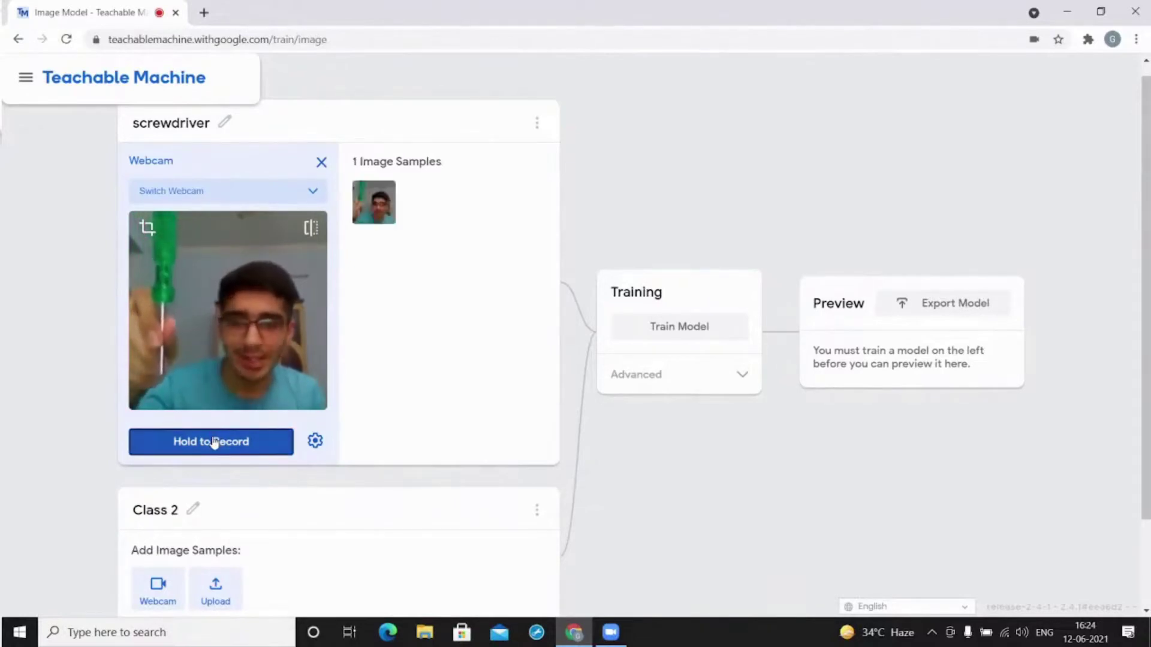
mouse_move(375, 203)
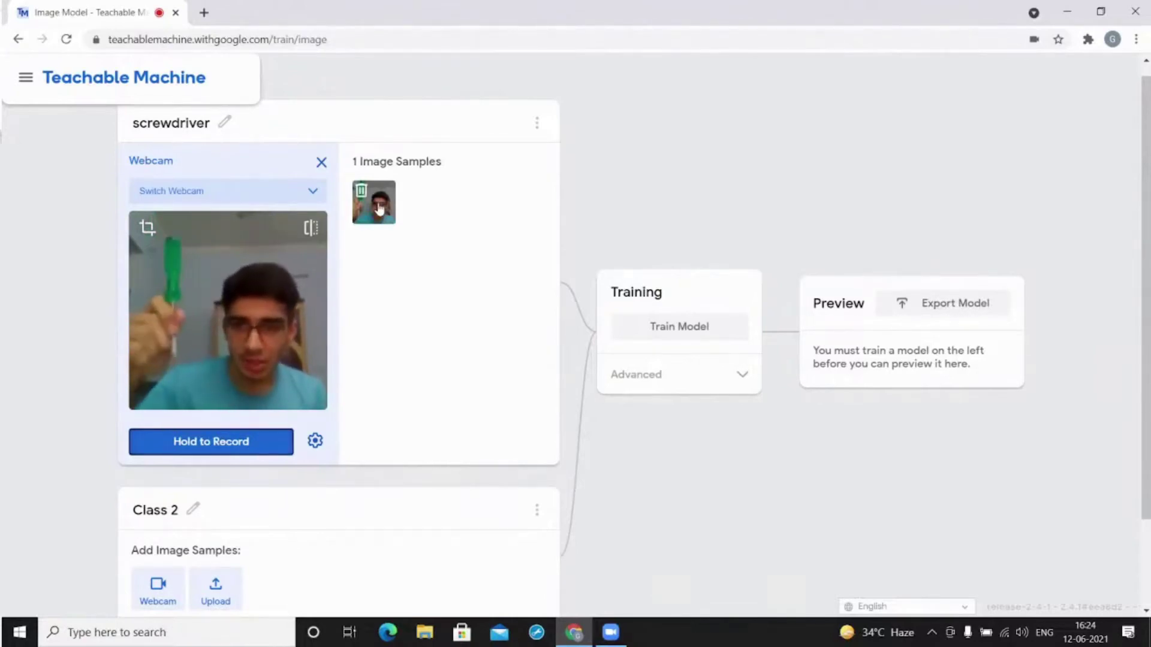
drag(221, 442, 242, 444)
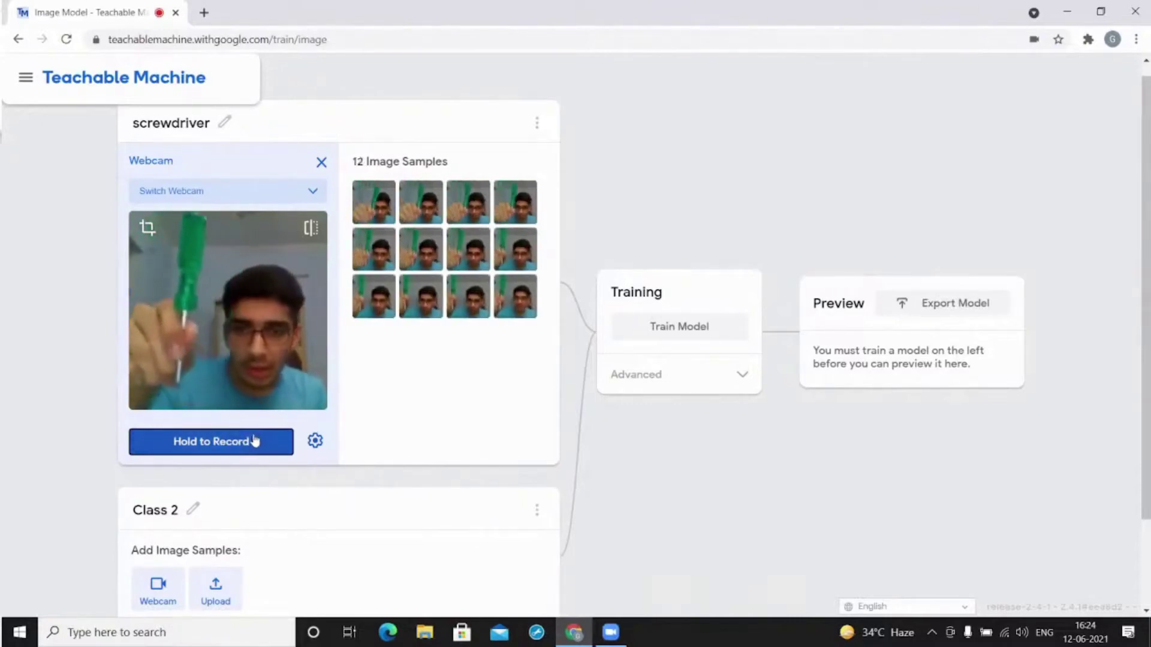
drag(242, 445, 229, 433)
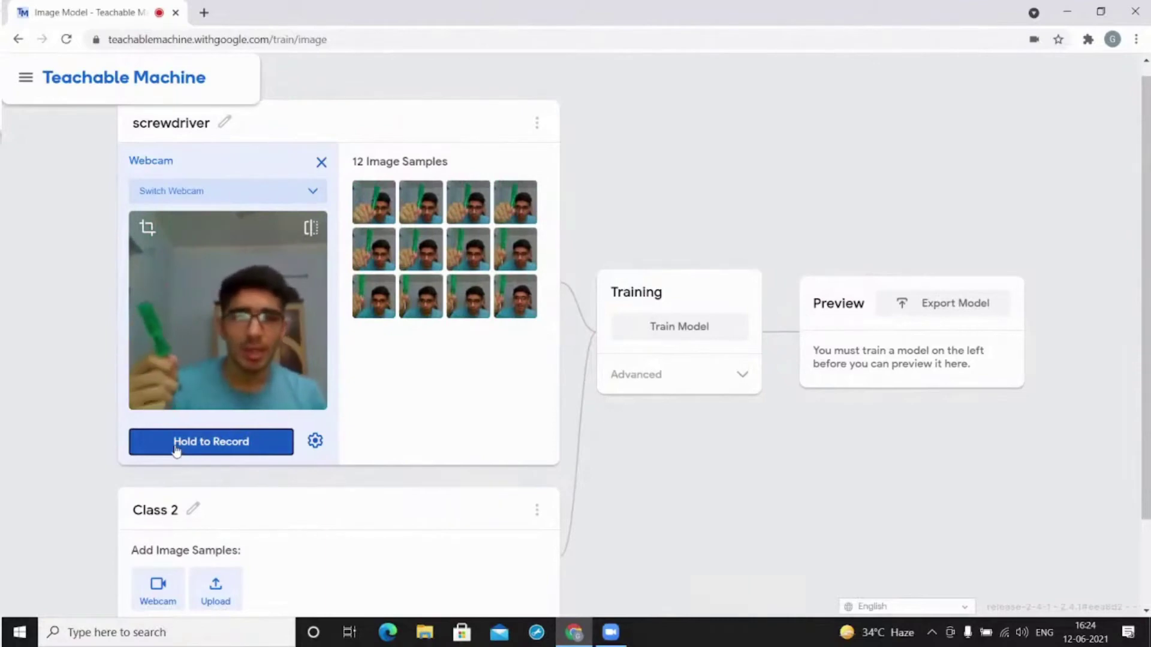
drag(180, 449, 187, 444)
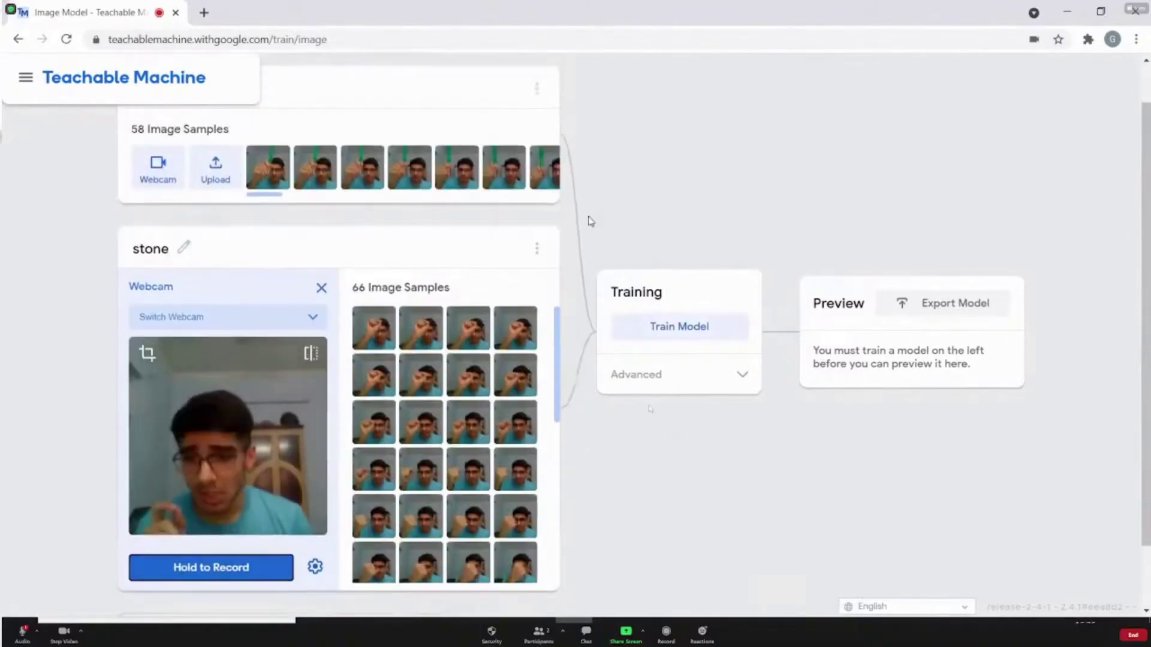
scroll(589, 220, up, 1)
scroll(580, 334, down, 2)
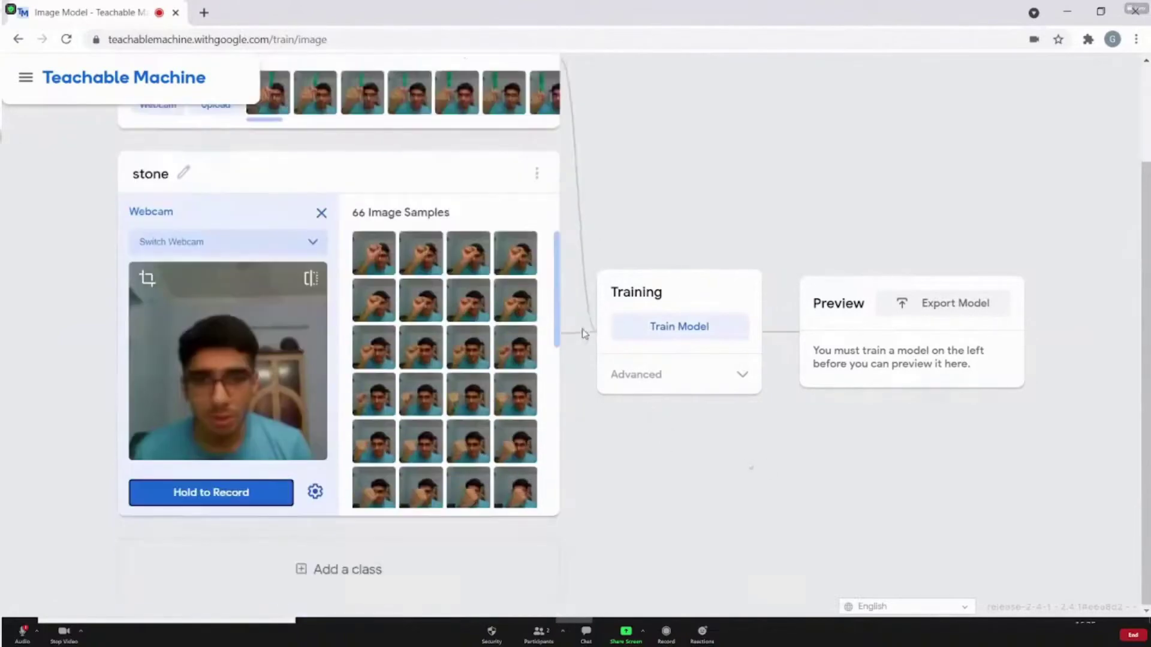
Step: Add a third class and name it 'wheel'
click(307, 540)
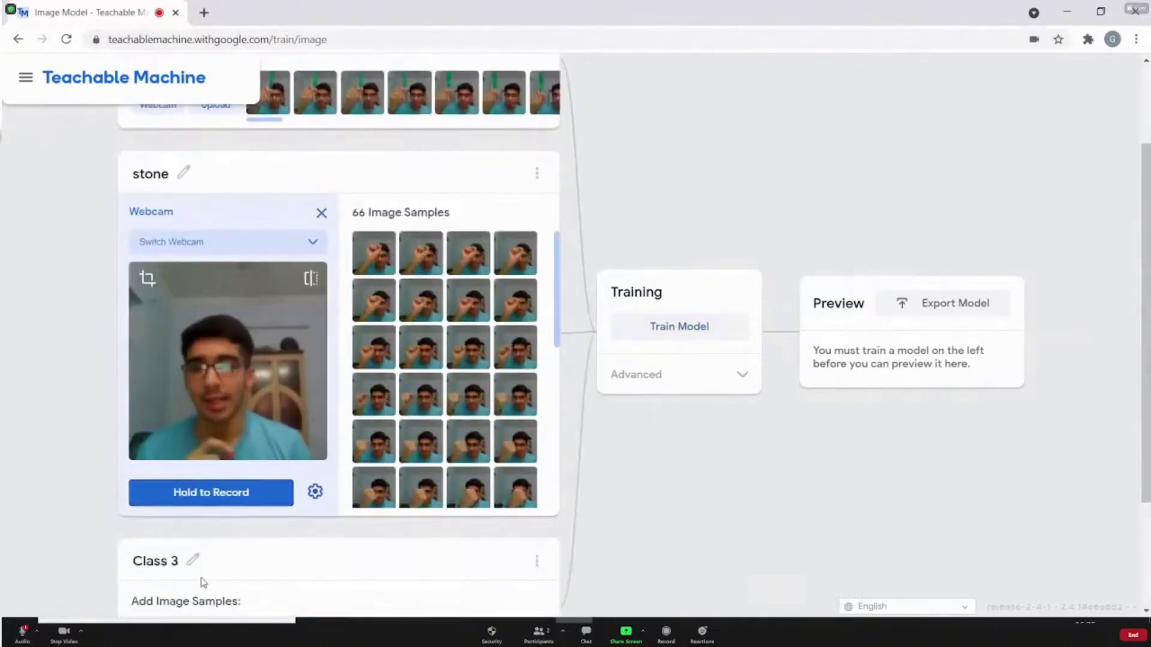
click(190, 562)
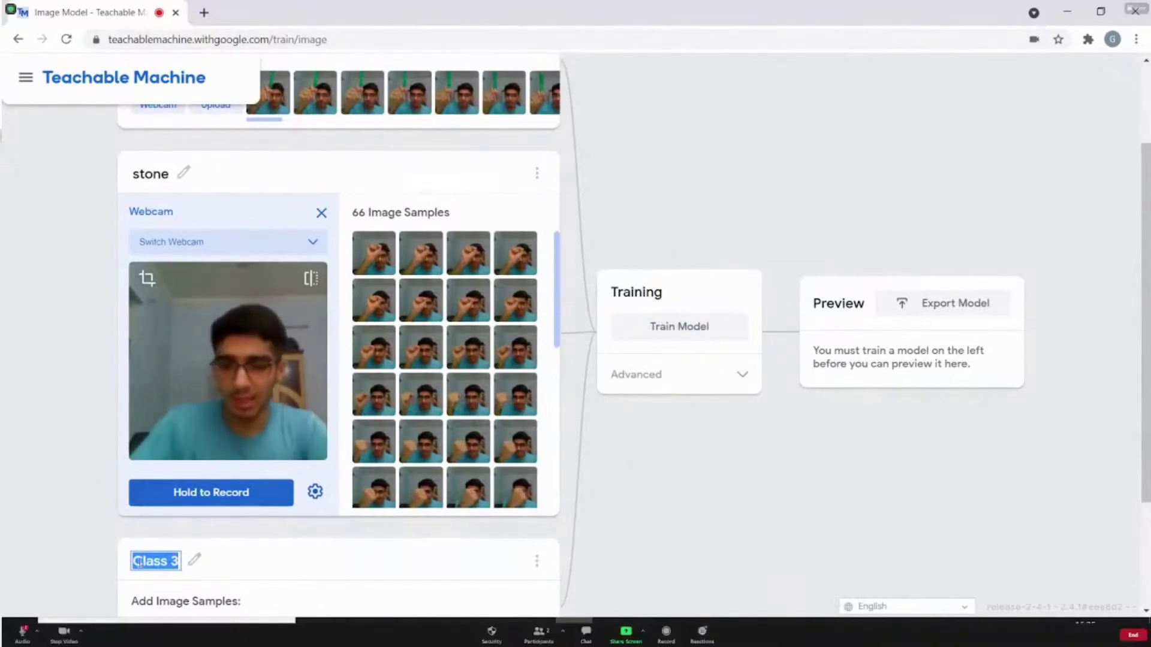
text(wheel)
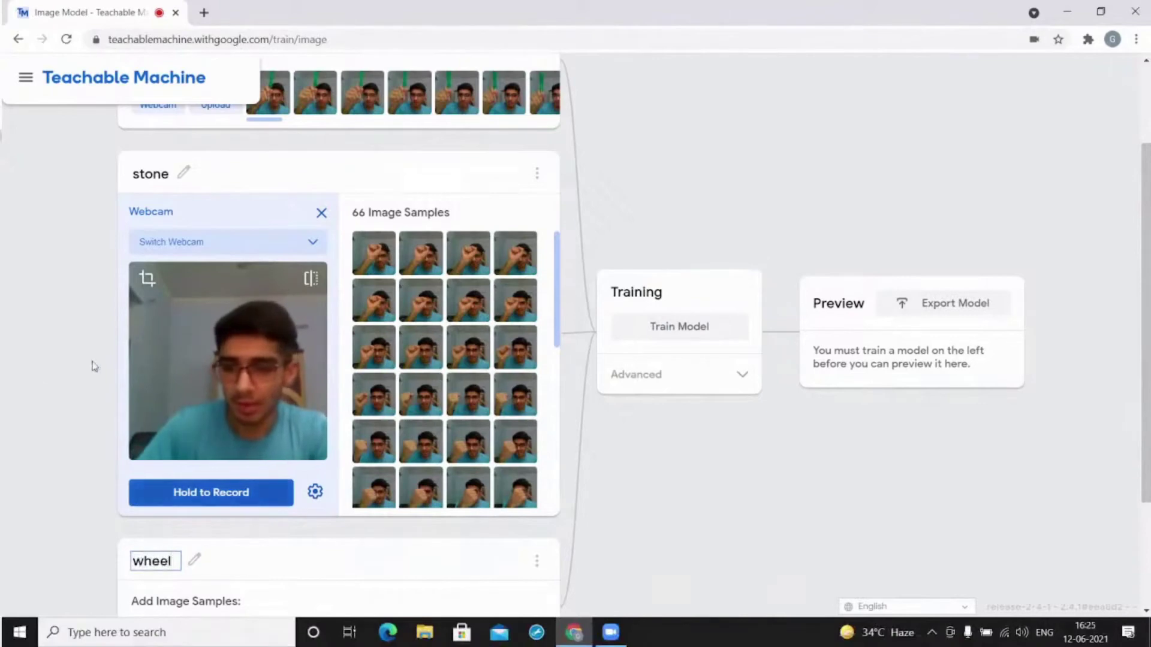
scroll(39, 409, down, 1)
scroll(81, 445, down, 2)
key(Return)
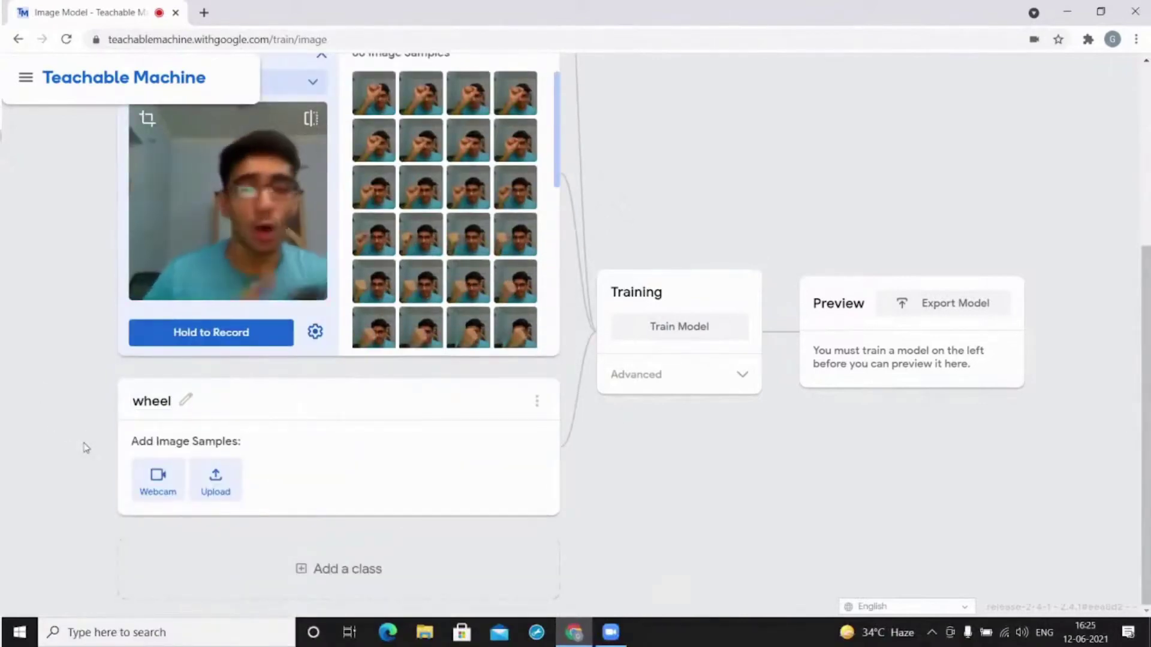
Step: Record 68 webcam image samples of the wheel into the wheel class
click(150, 479)
drag(179, 486, 180, 501)
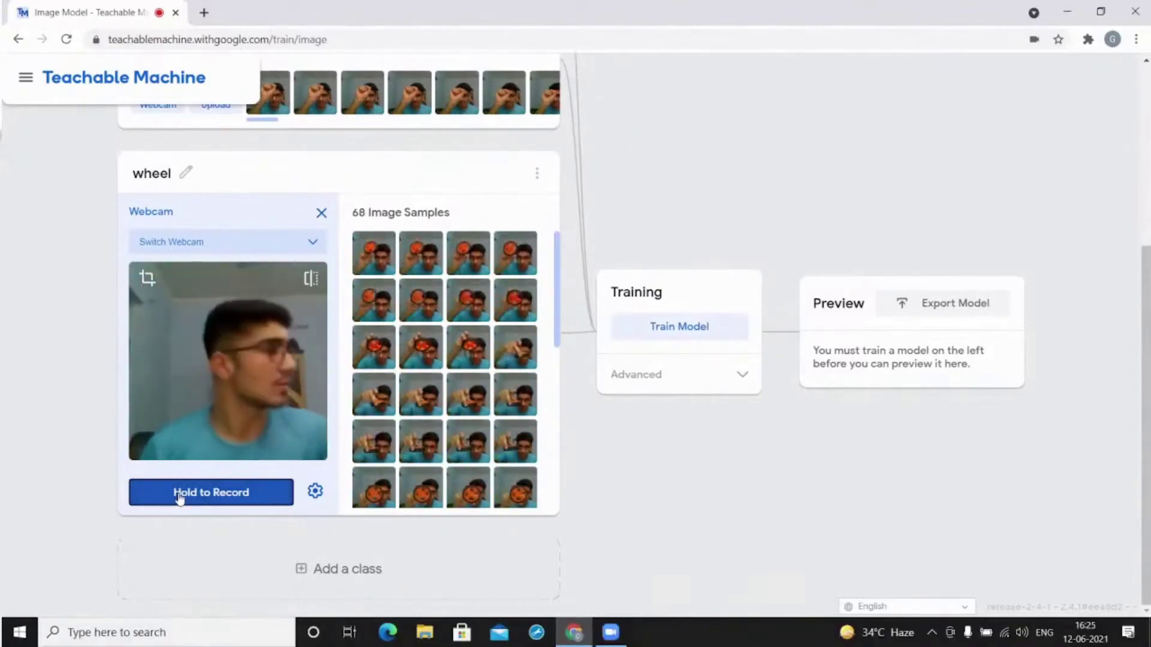
scroll(216, 391, up, 3)
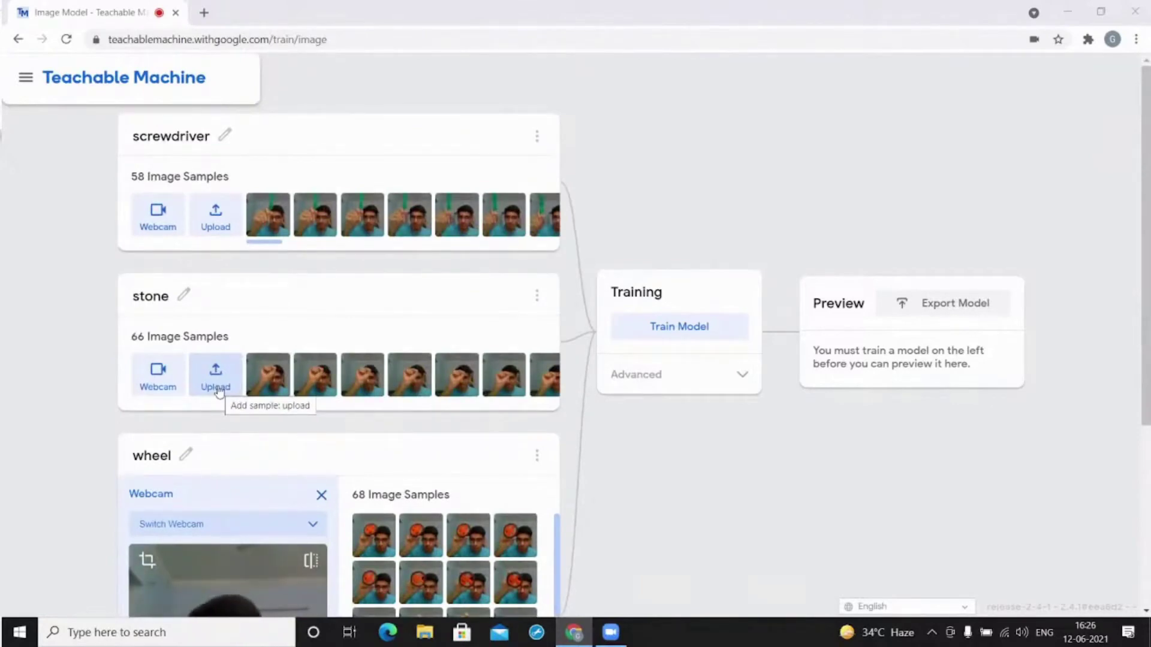
scroll(249, 387, down, 1)
scroll(257, 378, down, 1)
scroll(388, 359, down, 1)
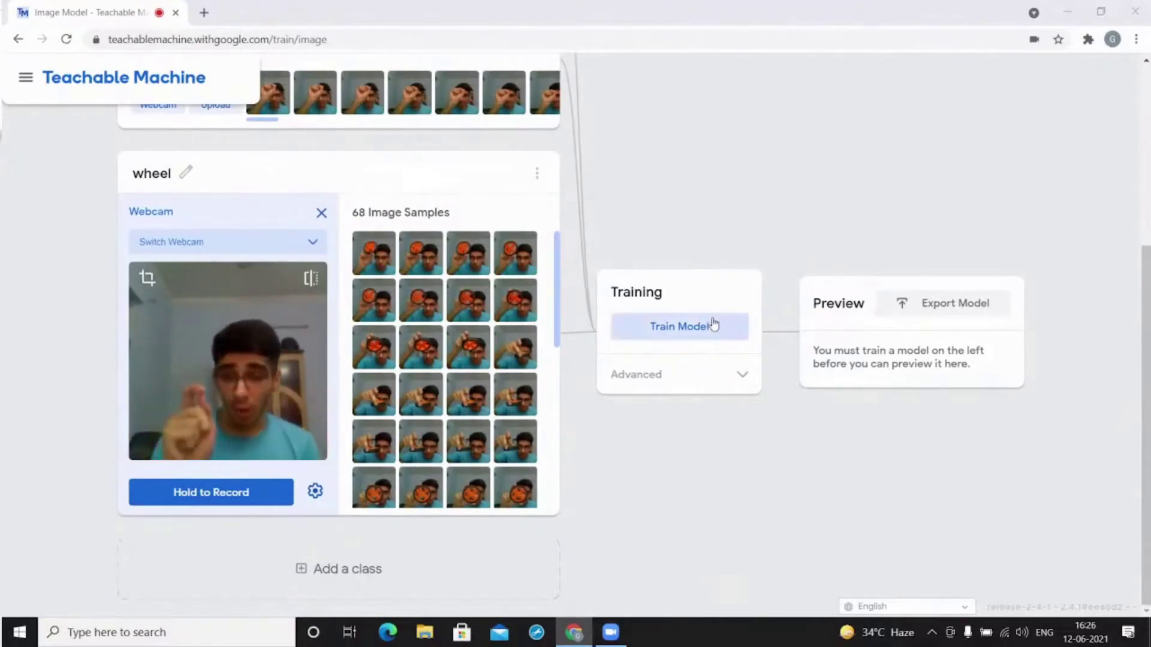
Step: Train the image model on the screwdriver, stone and wheel classes
click(714, 323)
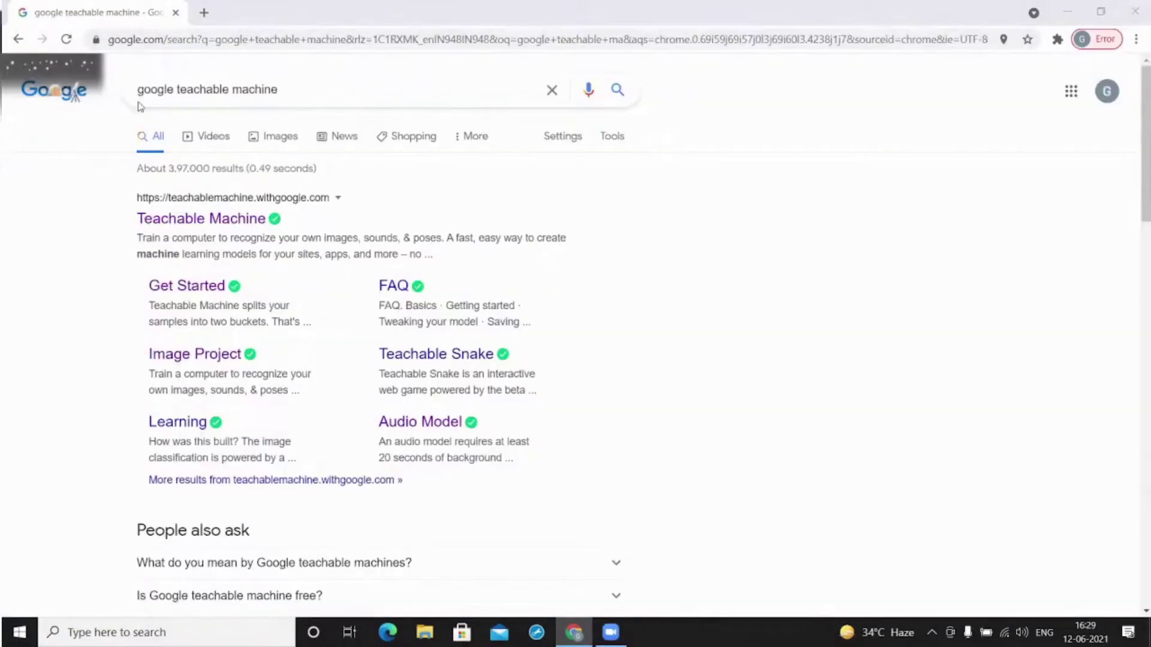
Step: Go to the Teachable Machine site from Google and reach the new project page
click(152, 226)
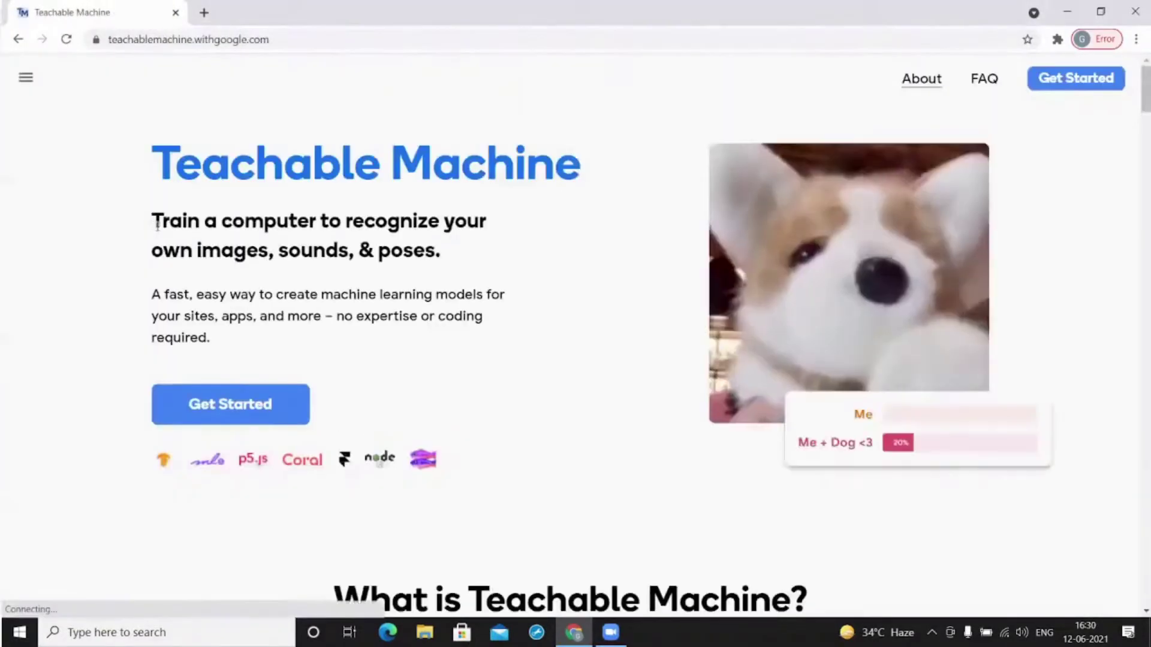
click(260, 404)
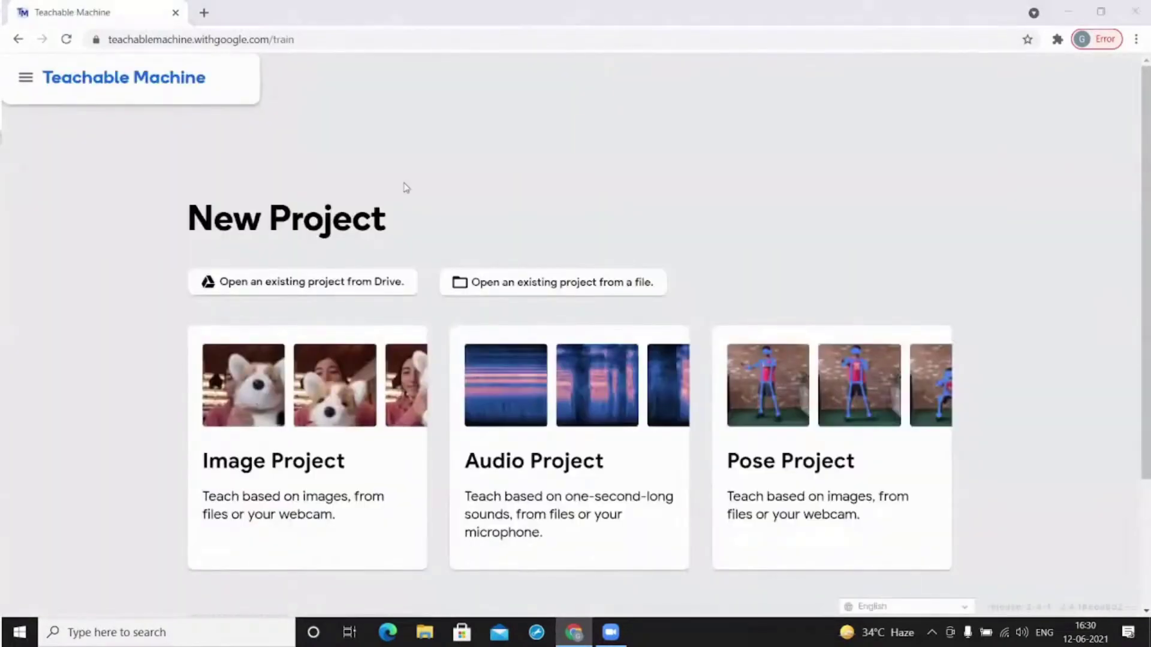
Step: Create a new audio project for microphone-based classes
click(584, 455)
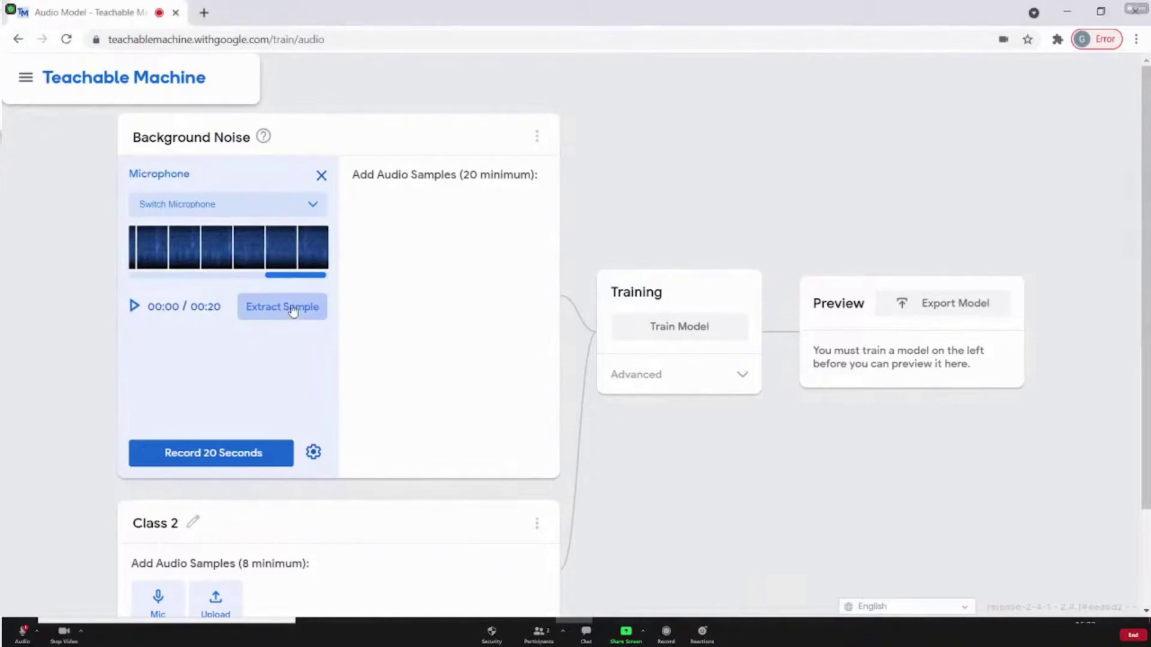
Step: Extract the 20-second background recording into 20 noise samples
click(293, 312)
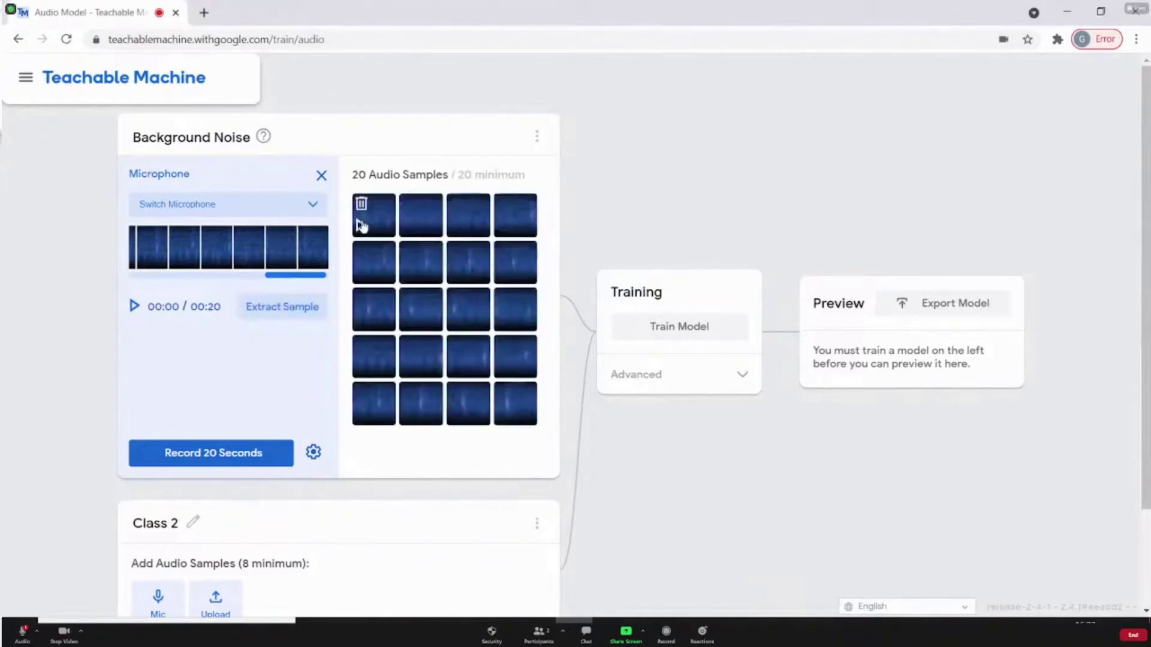